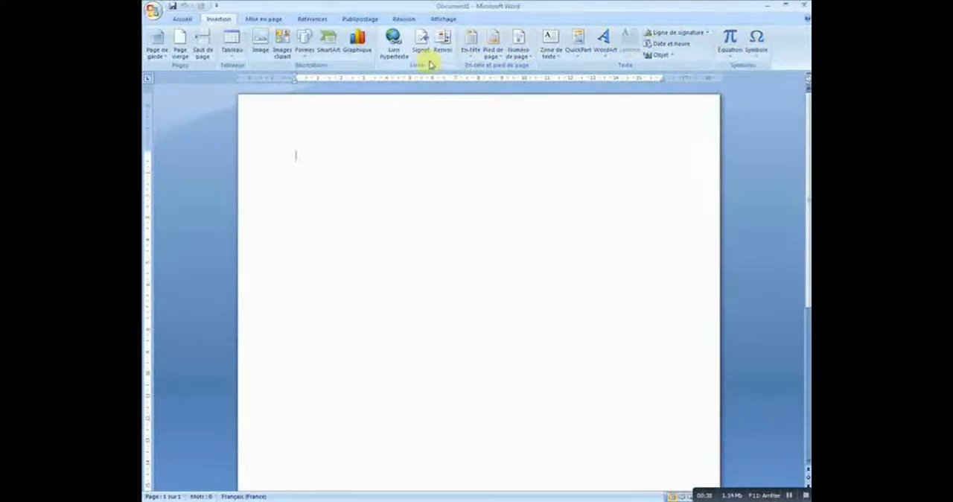
{"action": "left_click", "coordinate": [269, 20]}
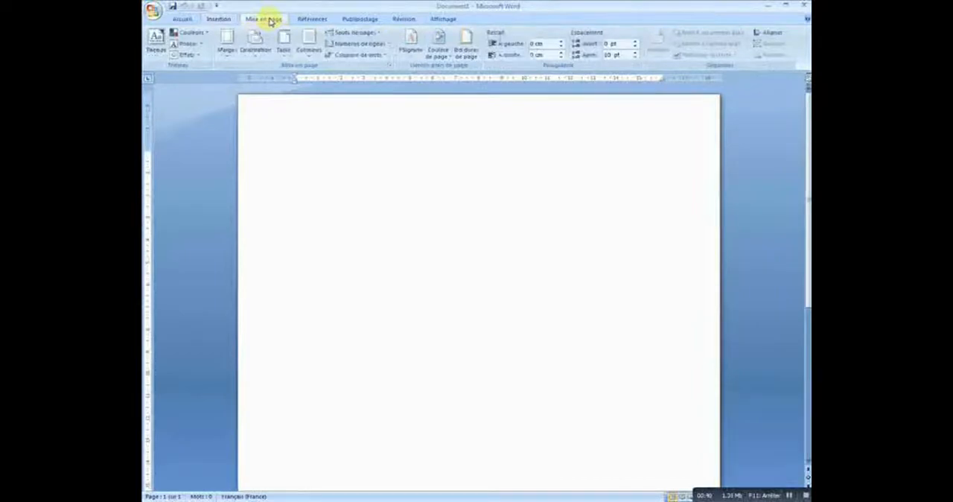
{"action": "left_click", "coordinate": [311, 21]}
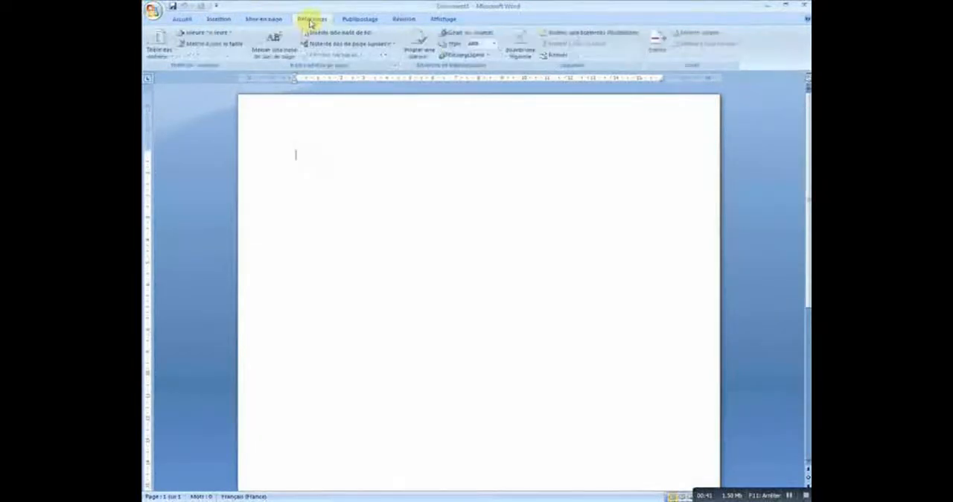
{"action": "left_click", "coordinate": [362, 19]}
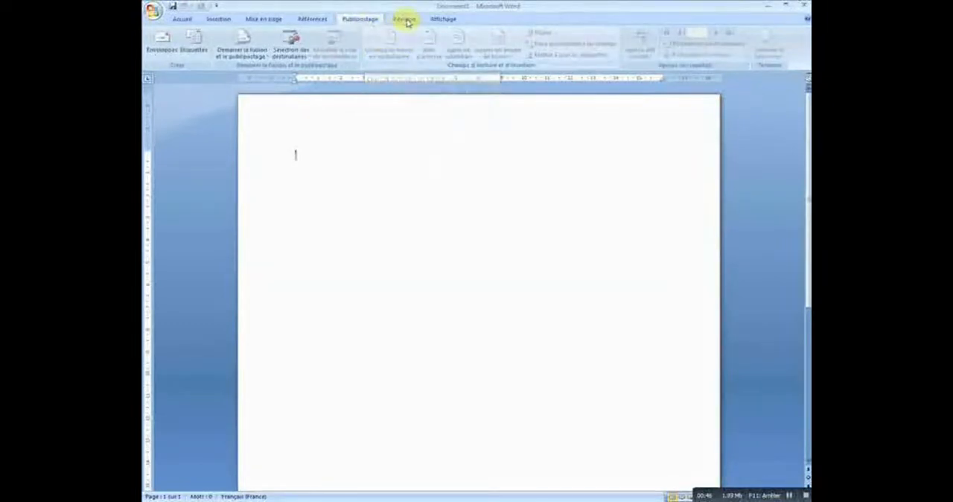
{"action": "left_click", "coordinate": [405, 21]}
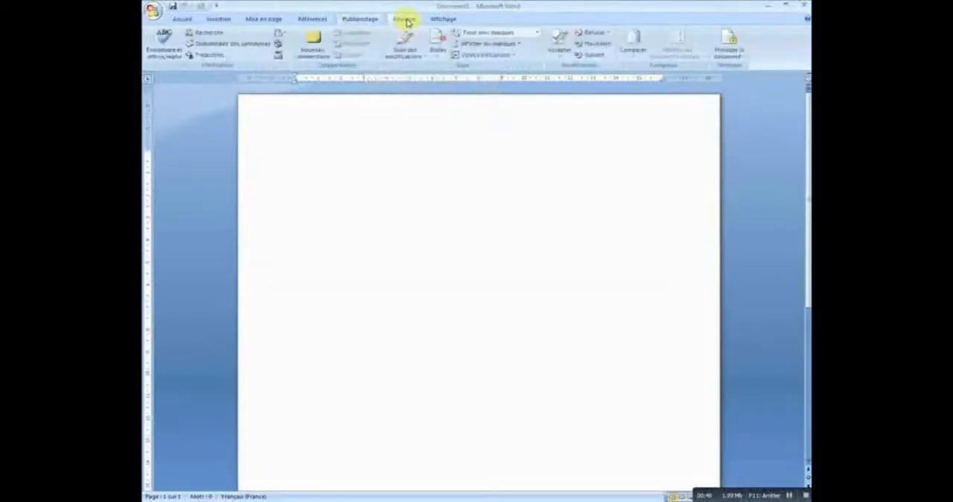
{"action": "left_click", "coordinate": [444, 19]}
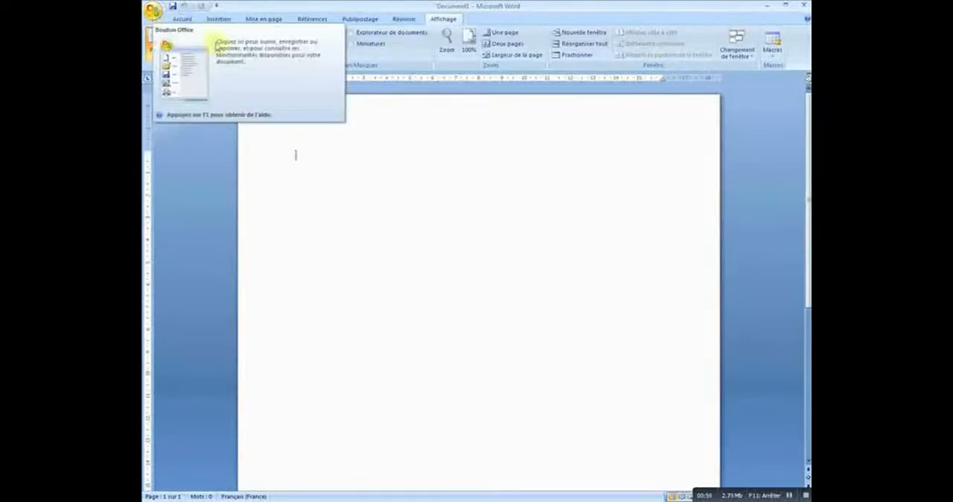
Step: Paste the copied paragraph beginning "Un ordinateur est un système de traitement de l'information" into the blank document
{"action": "right_click", "coordinate": [322, 153]}
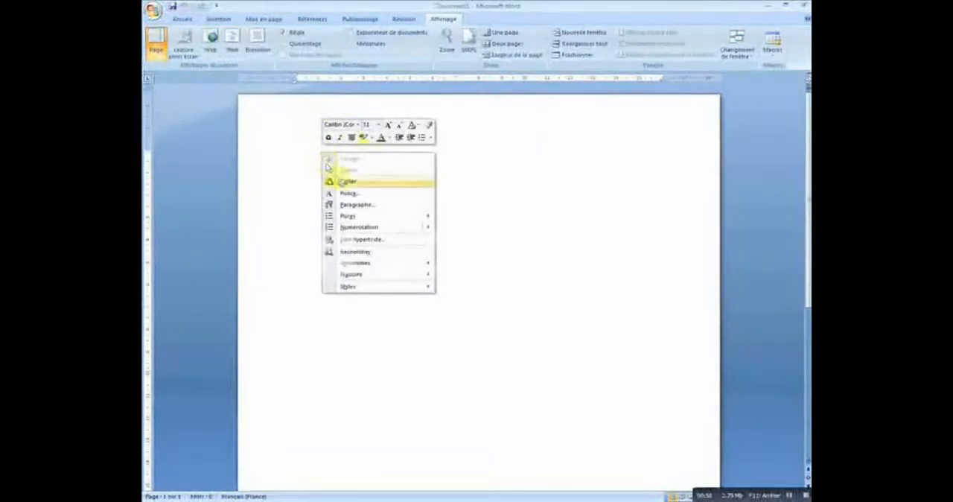
{"action": "left_click", "coordinate": [345, 182]}
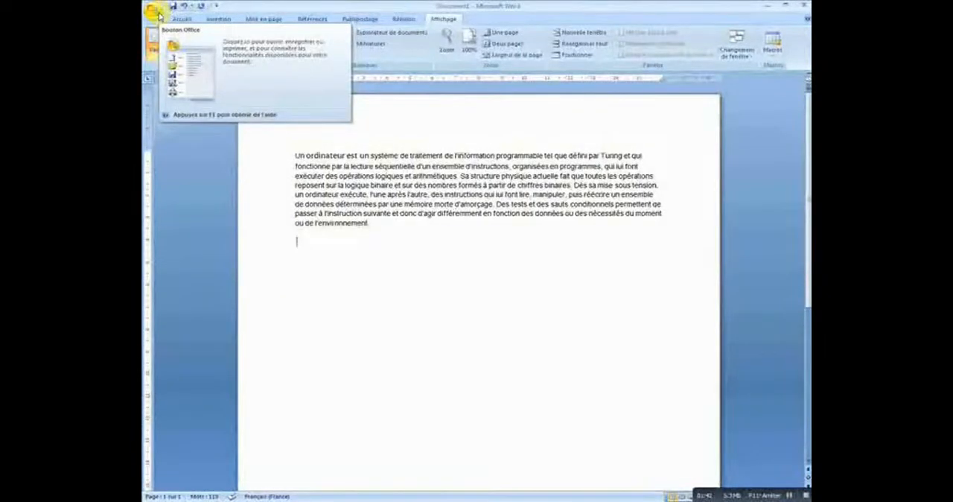
Step: Examine the document's file commands, including the save-as formats and the print, prepare, send and publish options
{"action": "left_click", "coordinate": [156, 13]}
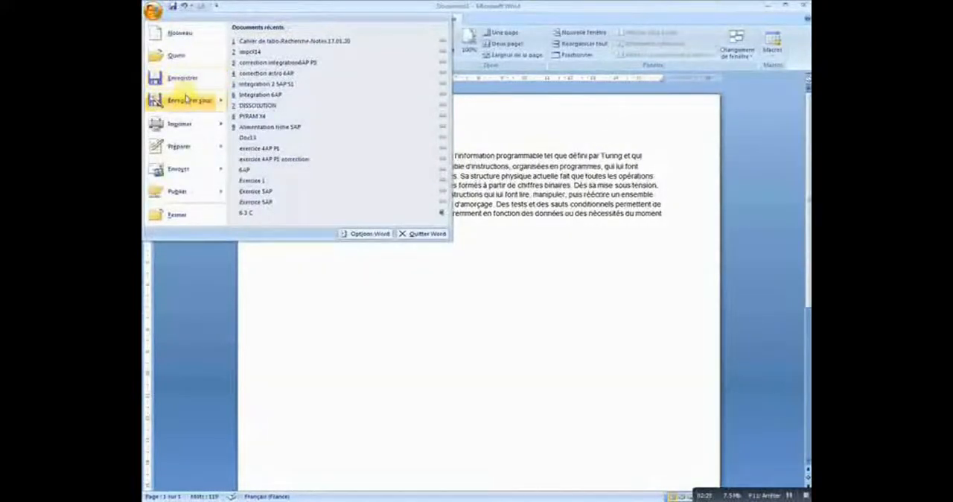
{"action": "mouse_move", "coordinate": [190, 100]}
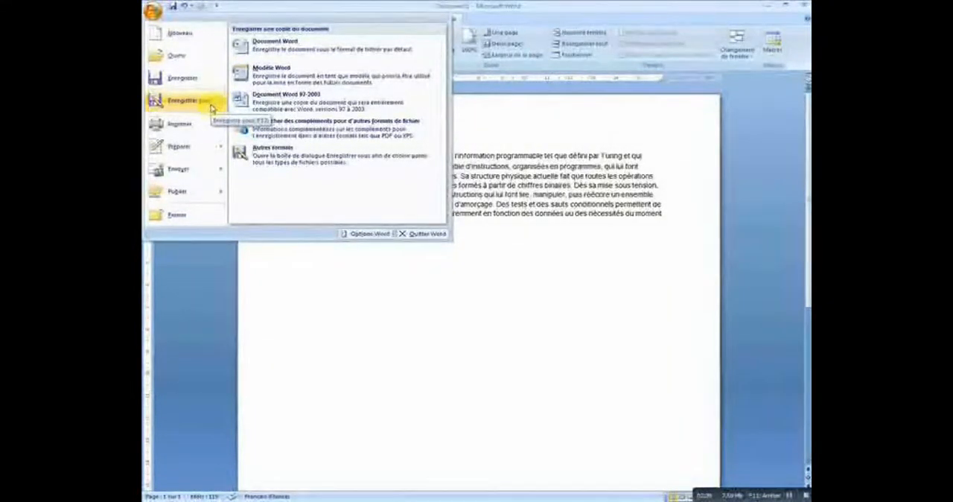
{"action": "mouse_move", "coordinate": [190, 128]}
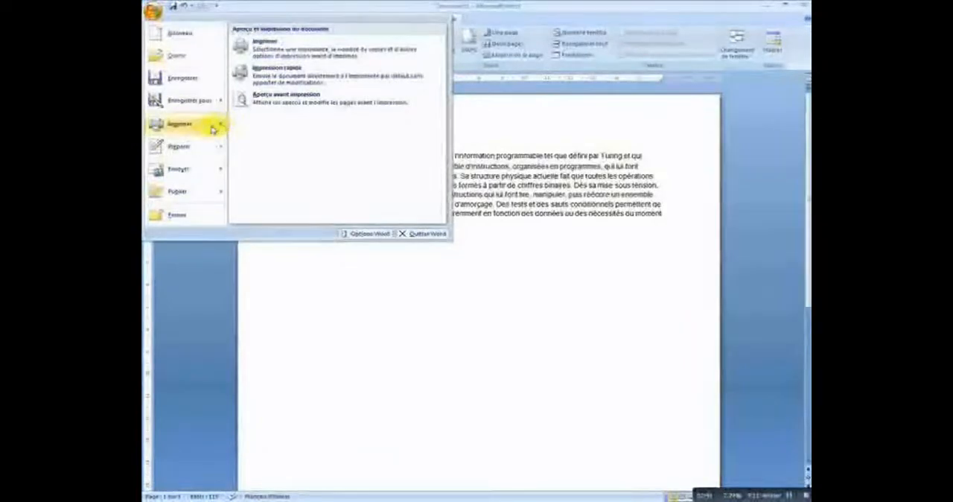
{"action": "mouse_move", "coordinate": [214, 153]}
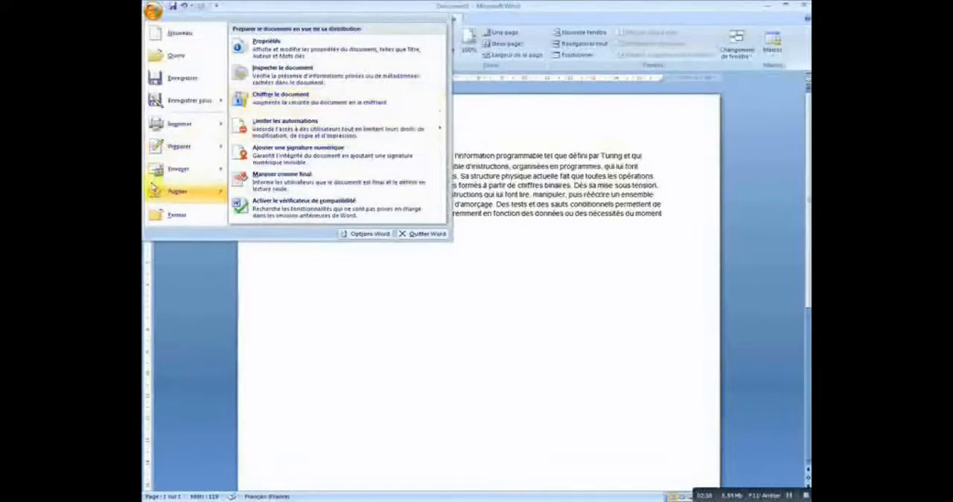
{"action": "mouse_move", "coordinate": [182, 172]}
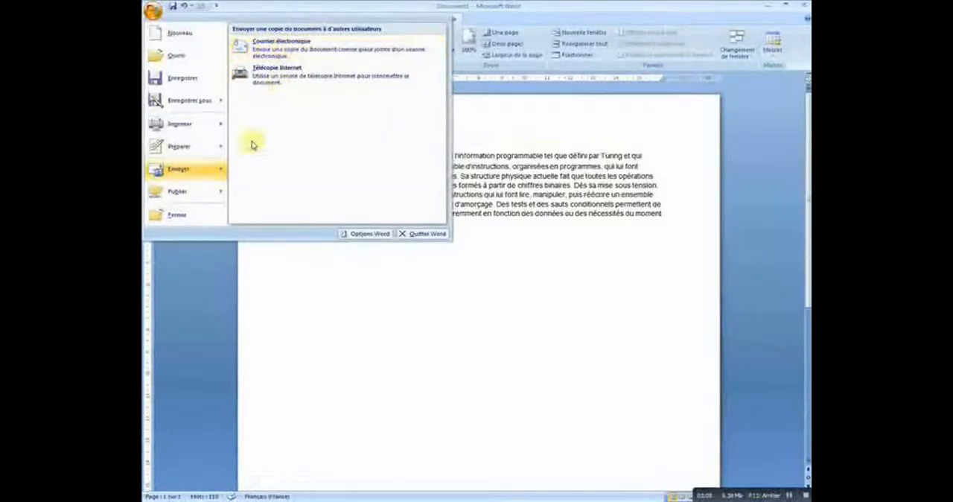
{"action": "mouse_move", "coordinate": [182, 198]}
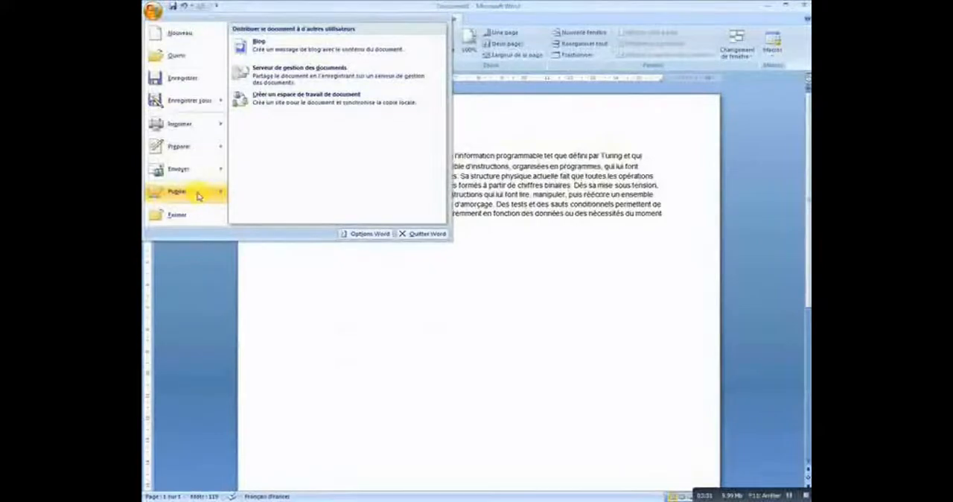
{"action": "mouse_move", "coordinate": [226, 193]}
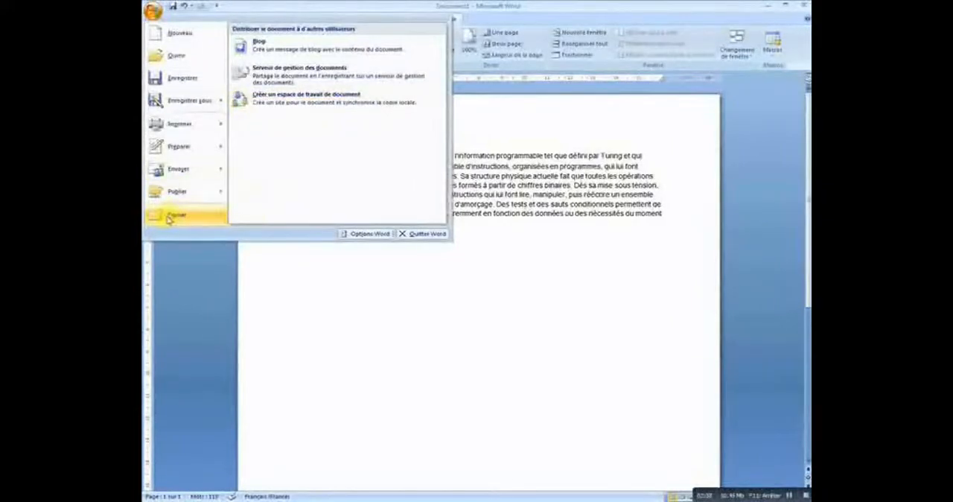
{"action": "left_click", "coordinate": [155, 12]}
{"action": "left_click", "coordinate": [335, 241]}
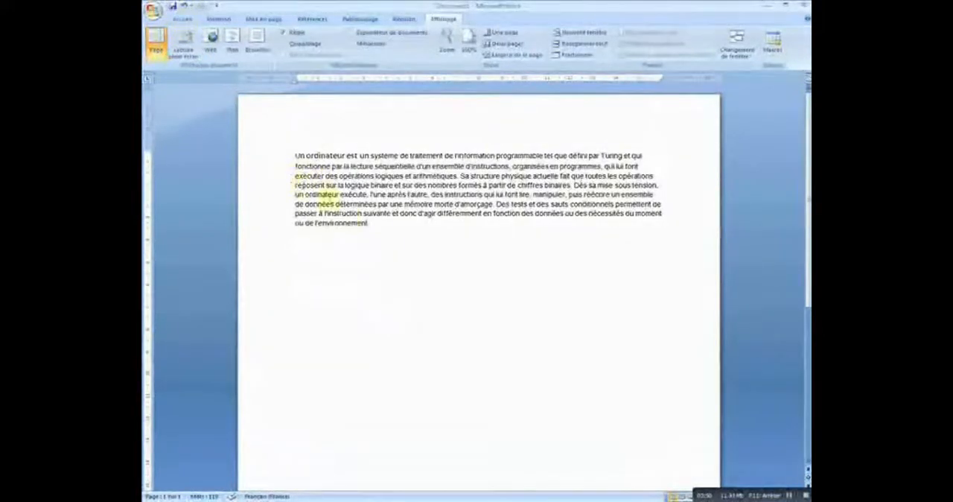
{"action": "left_click", "coordinate": [345, 231]}
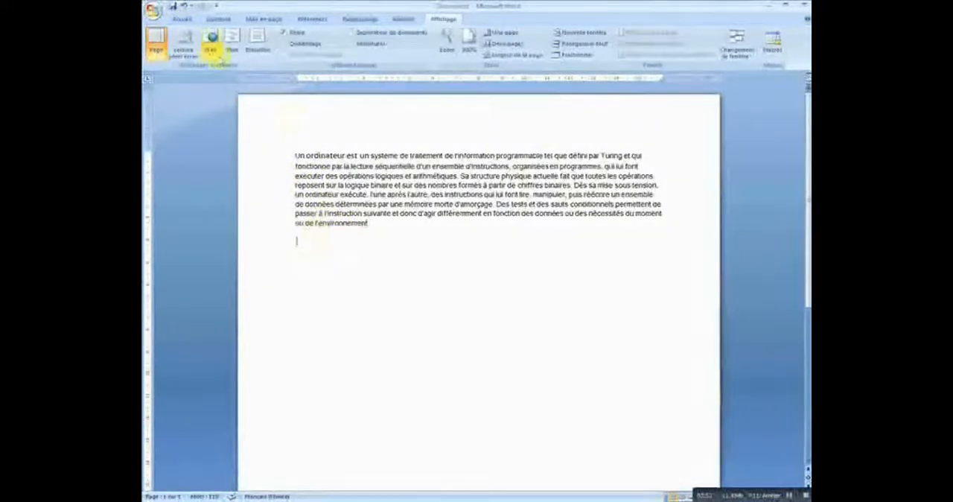
Step: Try font size 24 on the word "ordinateur" in the paragraph's first line, and undo the change
{"action": "left_click", "coordinate": [184, 20]}
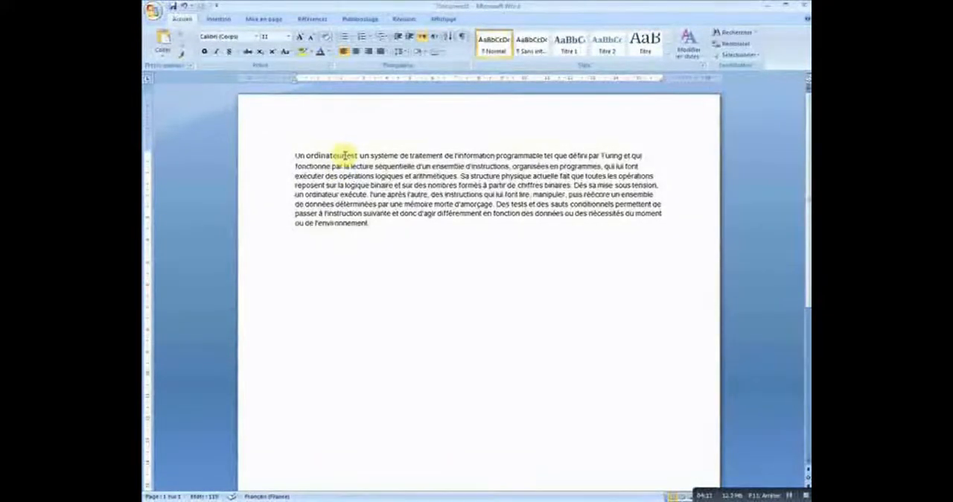
{"action": "left_click_drag", "start_coordinate": [344, 156], "coordinate": [324, 161]}
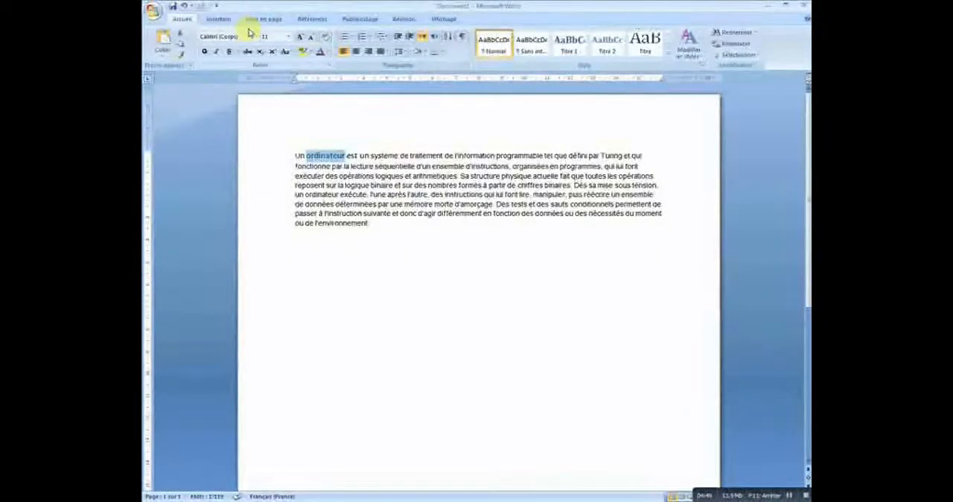
{"action": "left_click", "coordinate": [289, 37]}
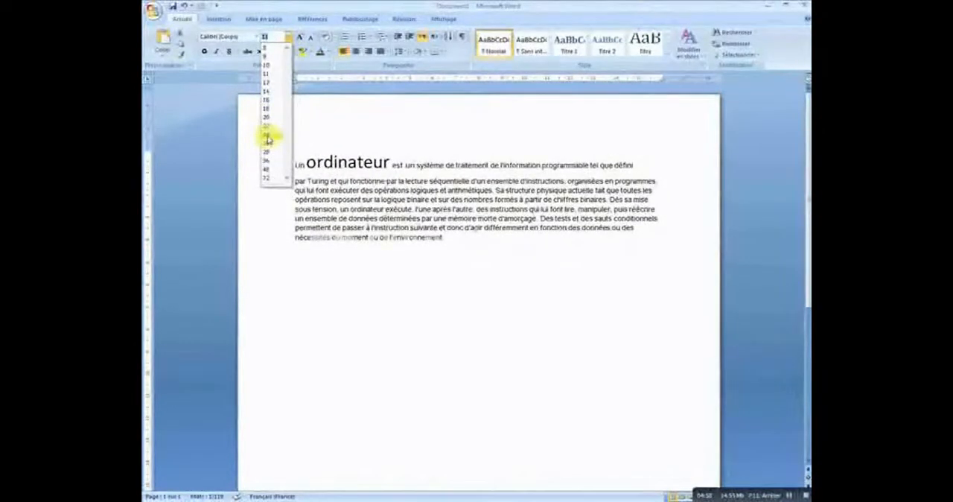
{"action": "left_click", "coordinate": [266, 139]}
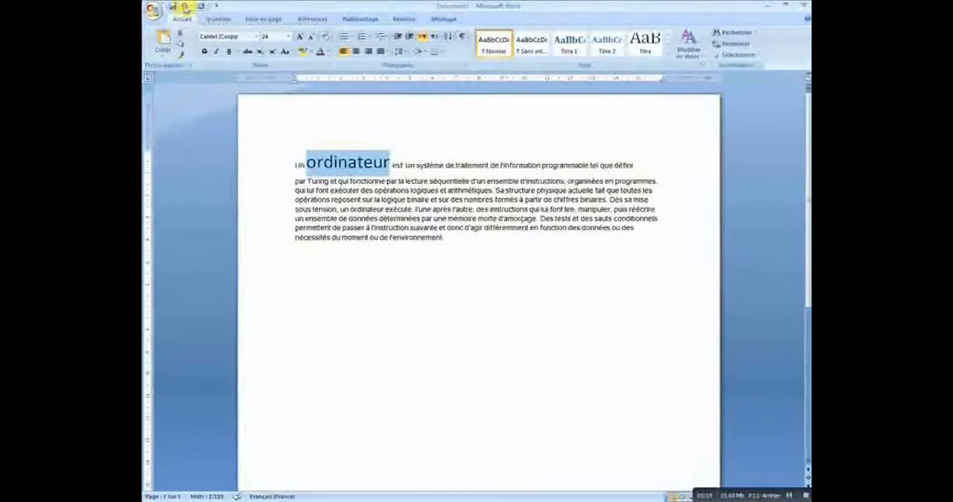
{"action": "left_click", "coordinate": [185, 6]}
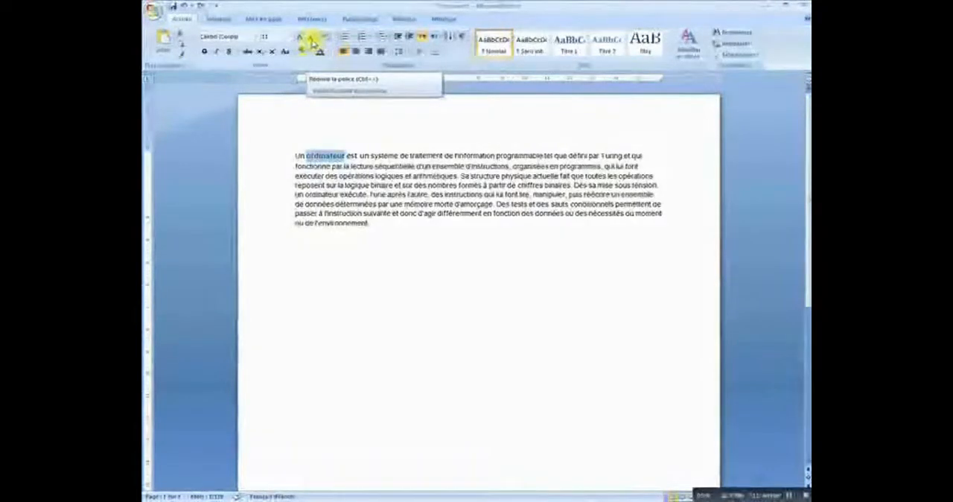
Step: Shrink the word "ordinateur" in the first line by a few font sizes, and enlarge it gradually to size 18
{"action": "left_click", "coordinate": [311, 43]}
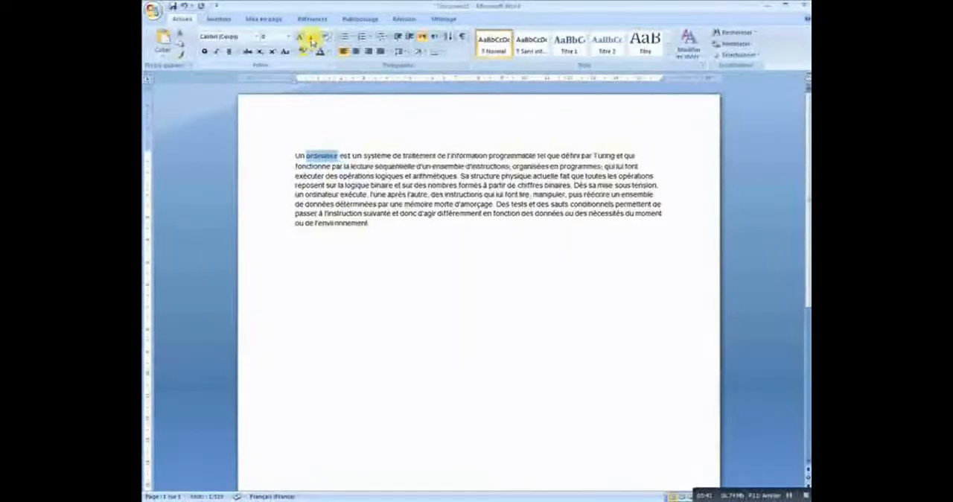
{"action": "left_click", "coordinate": [312, 42]}
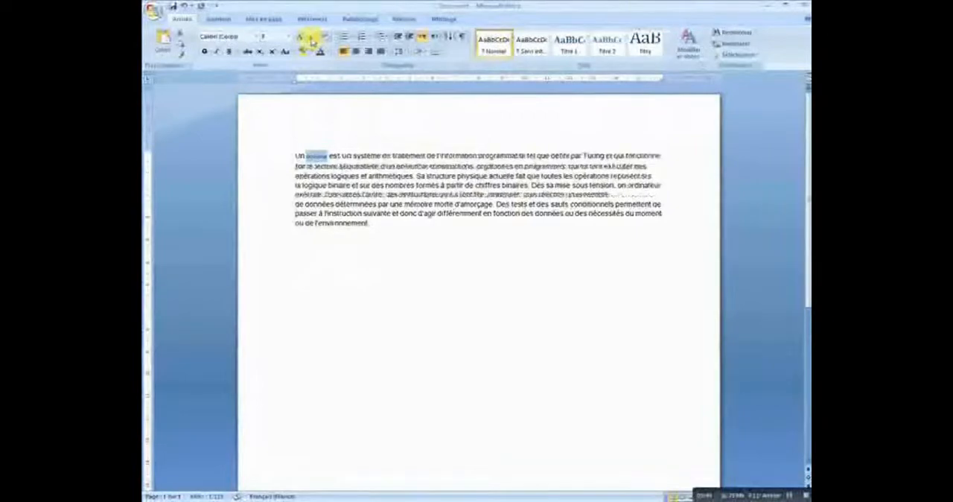
{"action": "left_click", "coordinate": [301, 41]}
{"action": "left_click", "coordinate": [301, 41]}
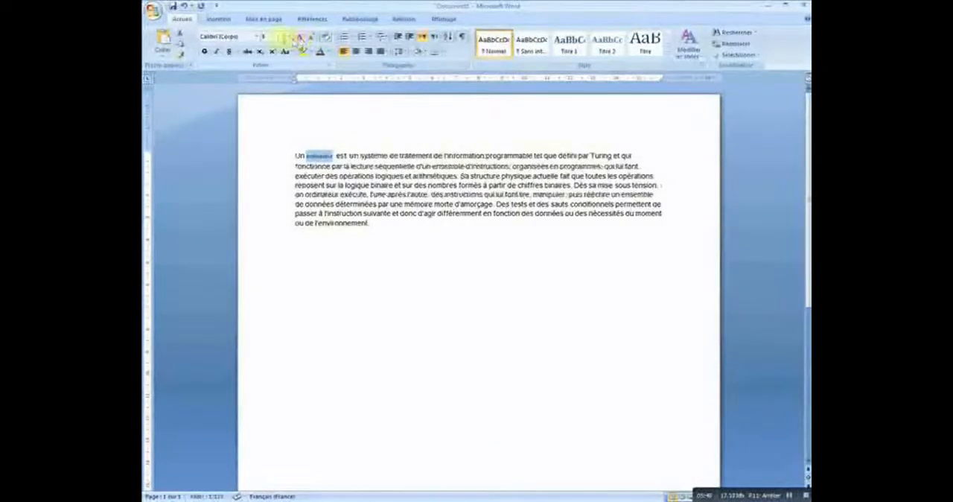
{"action": "left_click", "coordinate": [301, 41]}
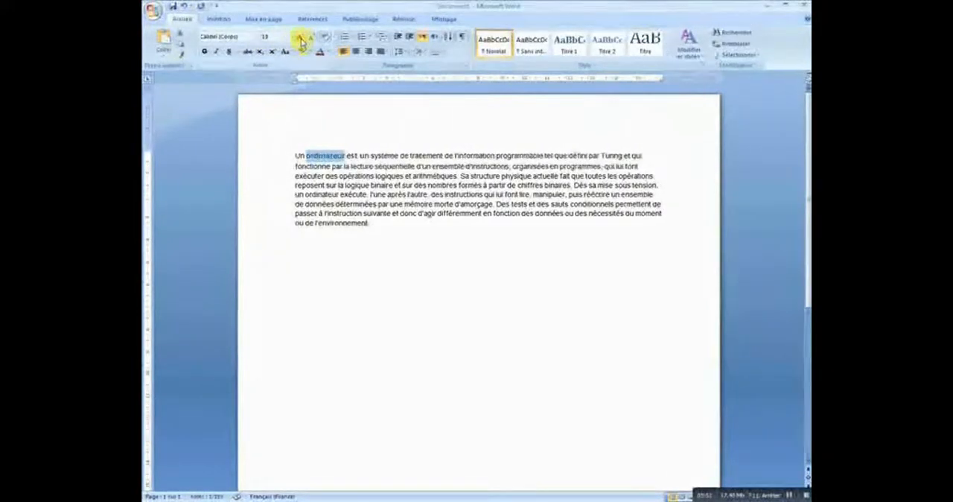
{"action": "left_click", "coordinate": [301, 41]}
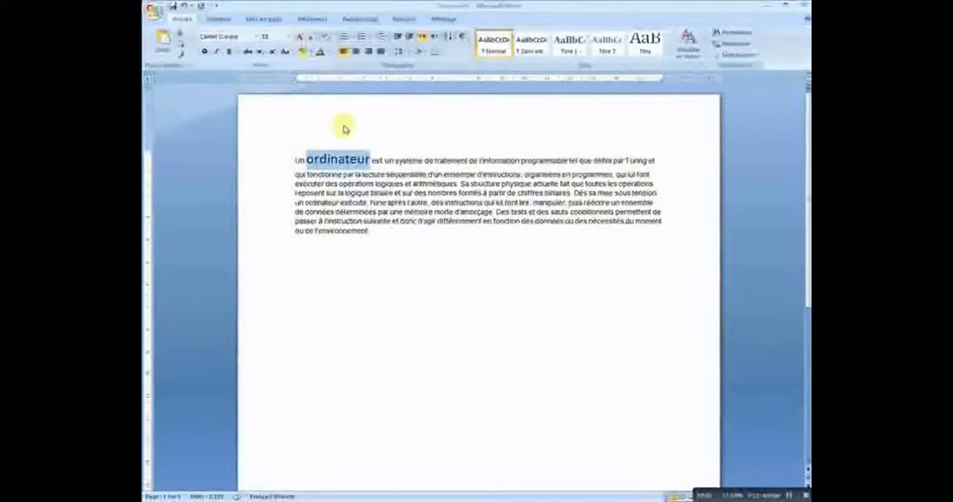
{"action": "left_click", "coordinate": [390, 211]}
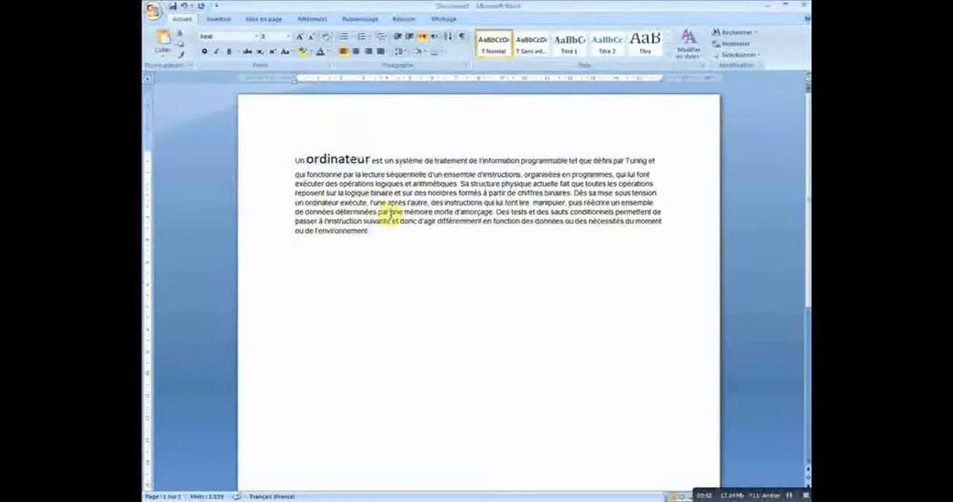
{"action": "left_click", "coordinate": [362, 247]}
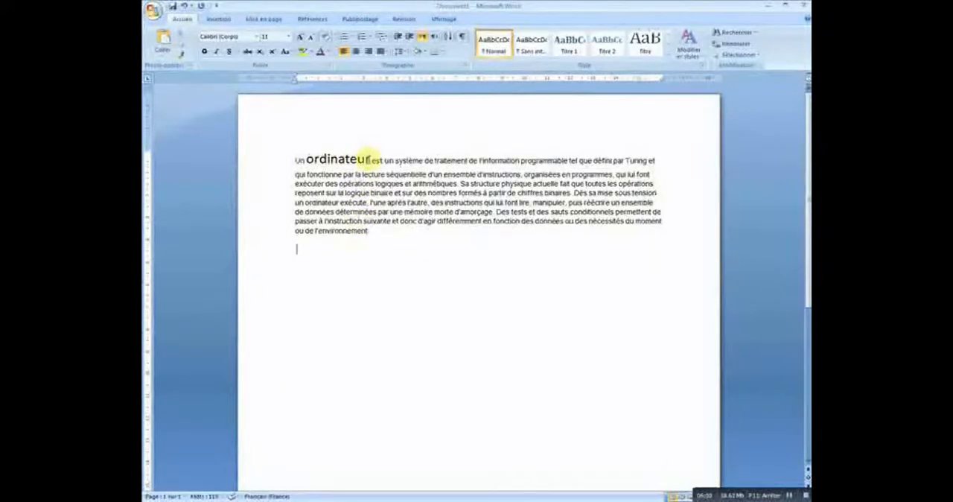
Step: Color the enlarged word "ordinateur" in the first line standard red
{"action": "left_click_drag", "start_coordinate": [370, 159], "coordinate": [346, 159]}
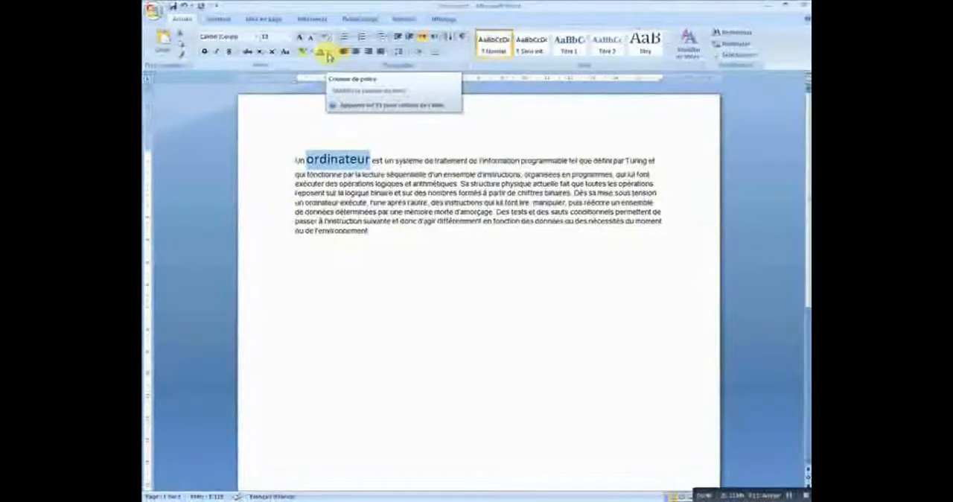
{"action": "left_click", "coordinate": [327, 53]}
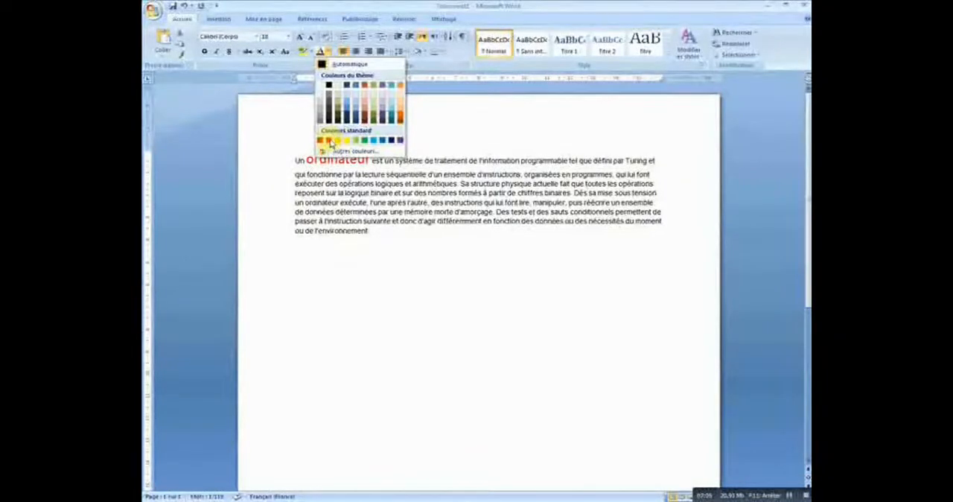
{"action": "left_click", "coordinate": [329, 140]}
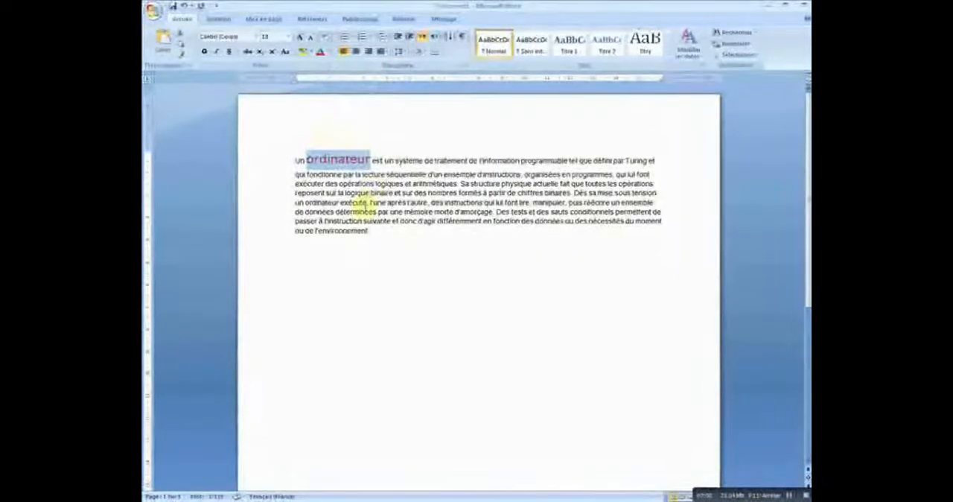
{"action": "left_click", "coordinate": [309, 259]}
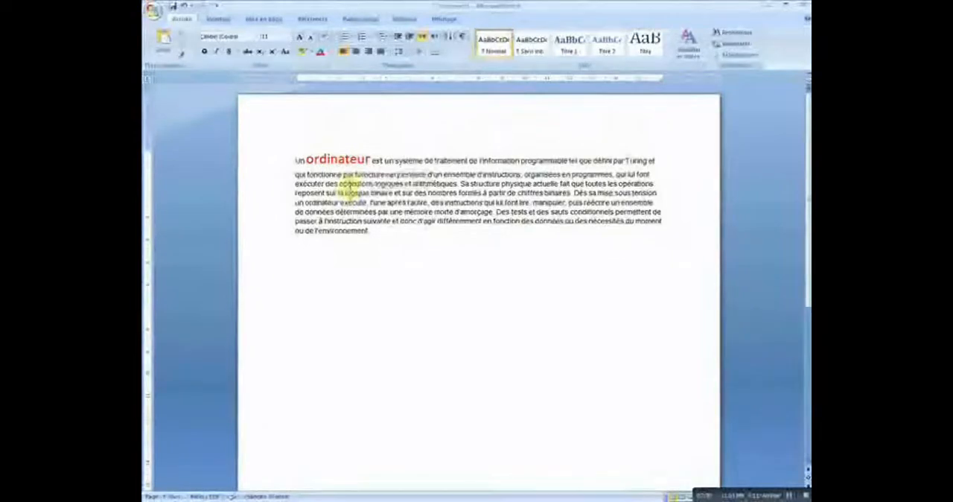
Step: Select the red word "ordinateur" in the first line, browse the available fonts, and set its font to Arial
{"action": "left_click", "coordinate": [370, 159]}
{"action": "left_click_drag", "start_coordinate": [315, 159], "coordinate": [305, 159]}
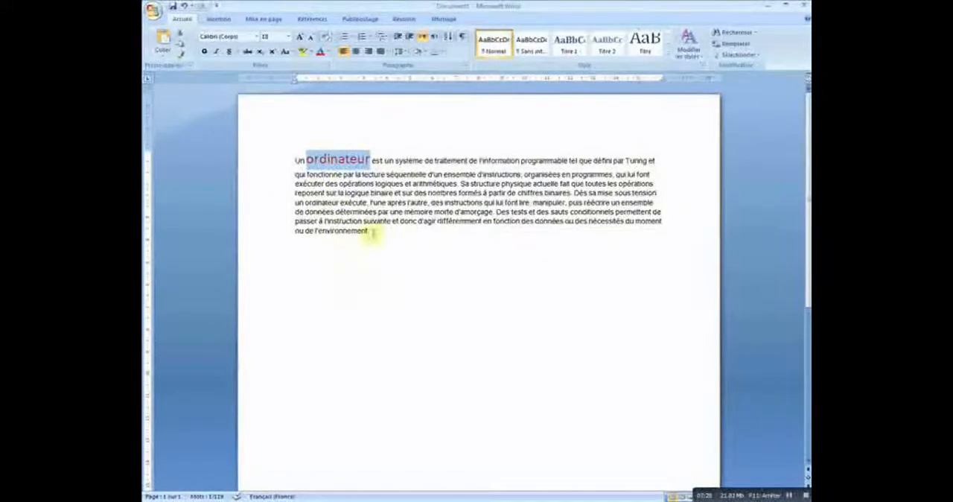
{"action": "left_click", "coordinate": [368, 294]}
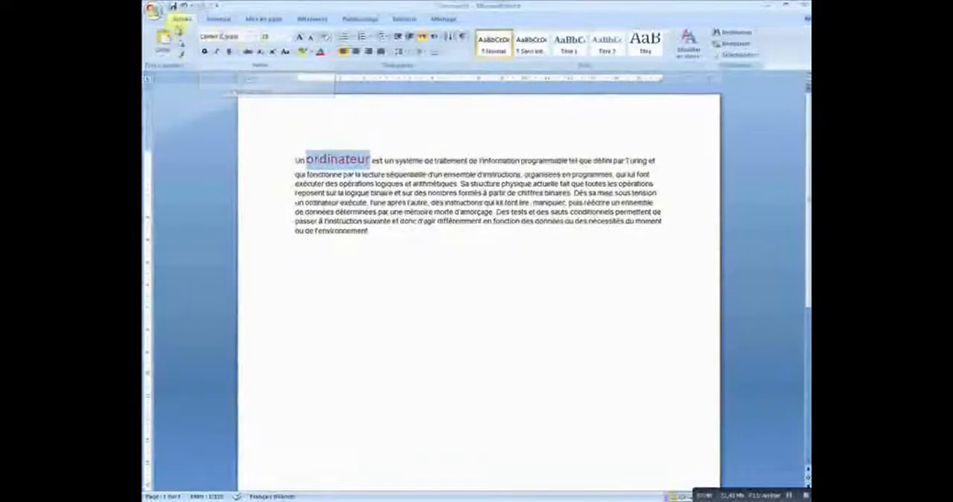
{"action": "left_click", "coordinate": [257, 38]}
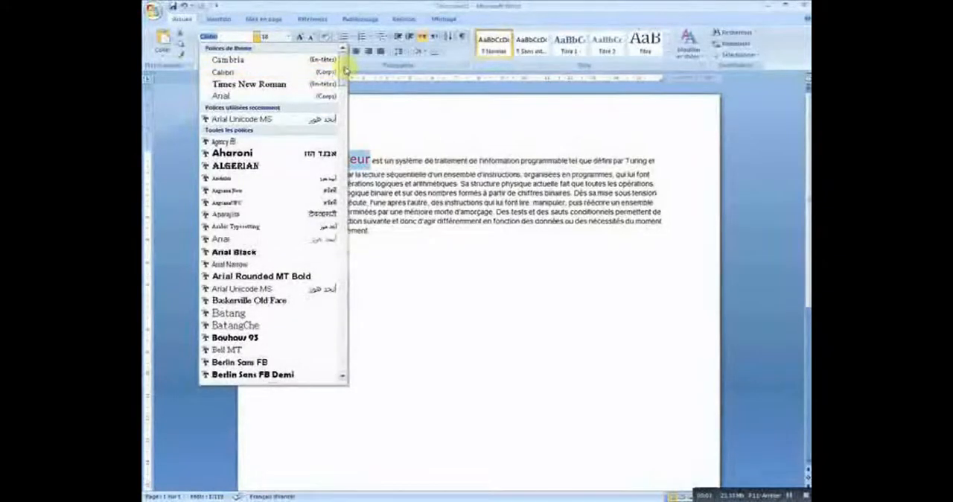
{"action": "scroll", "coordinate": [343, 78], "scroll_direction": "down", "scroll_amount": 2}
{"action": "left_click_drag", "start_coordinate": [344, 75], "coordinate": [330, 196]}
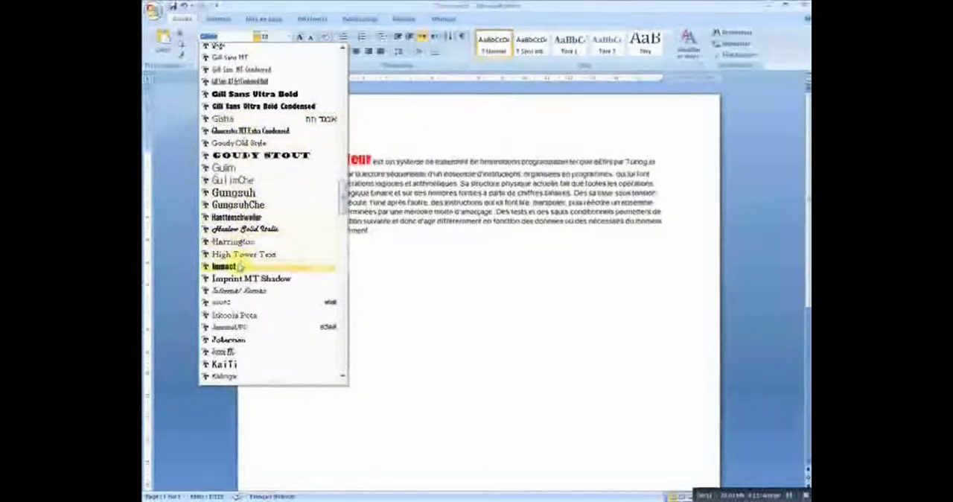
{"action": "left_click_drag", "start_coordinate": [343, 195], "coordinate": [342, 66]}
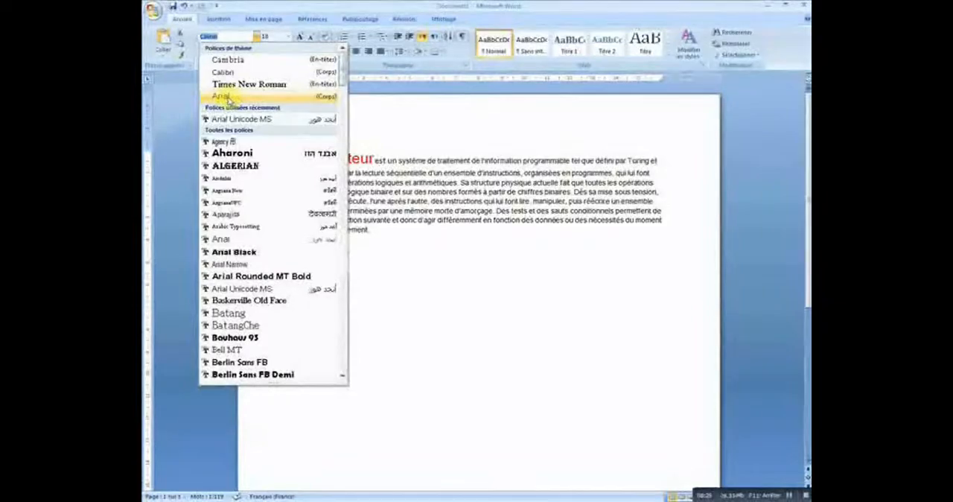
{"action": "left_click", "coordinate": [231, 99]}
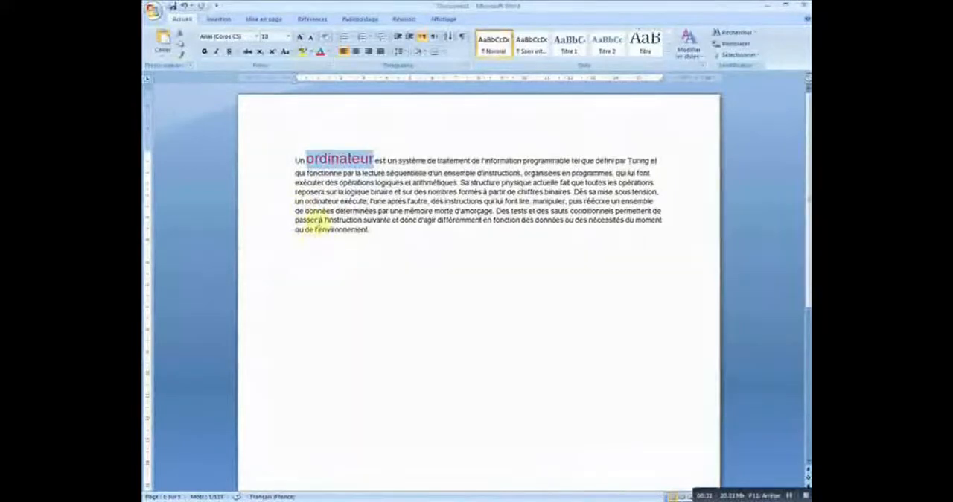
Step: Set the font of the selected word "ordinateur" to Arial Black and deselect it
{"action": "left_click", "coordinate": [259, 38]}
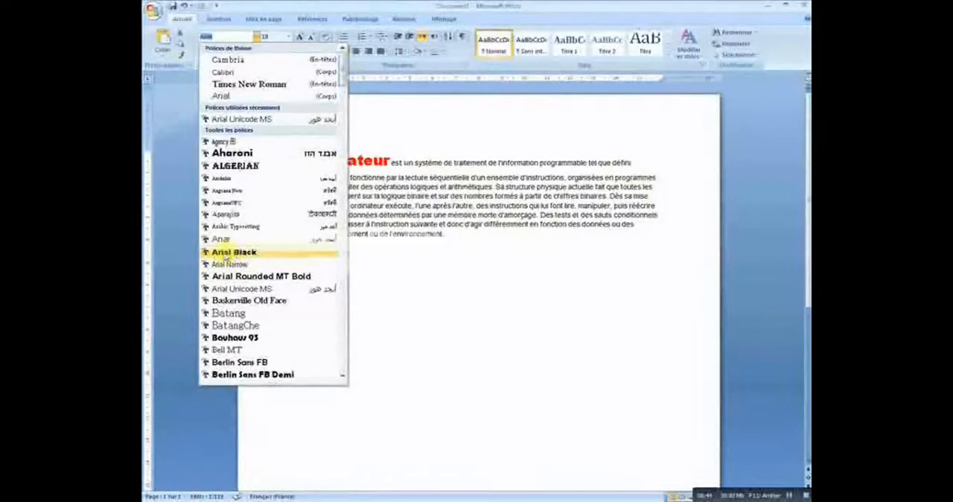
{"action": "left_click", "coordinate": [250, 255]}
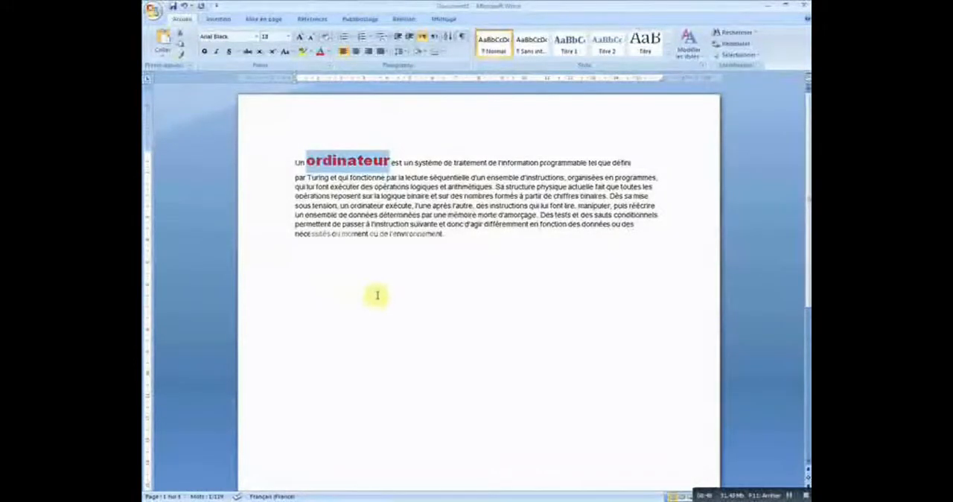
{"action": "left_click", "coordinate": [416, 285]}
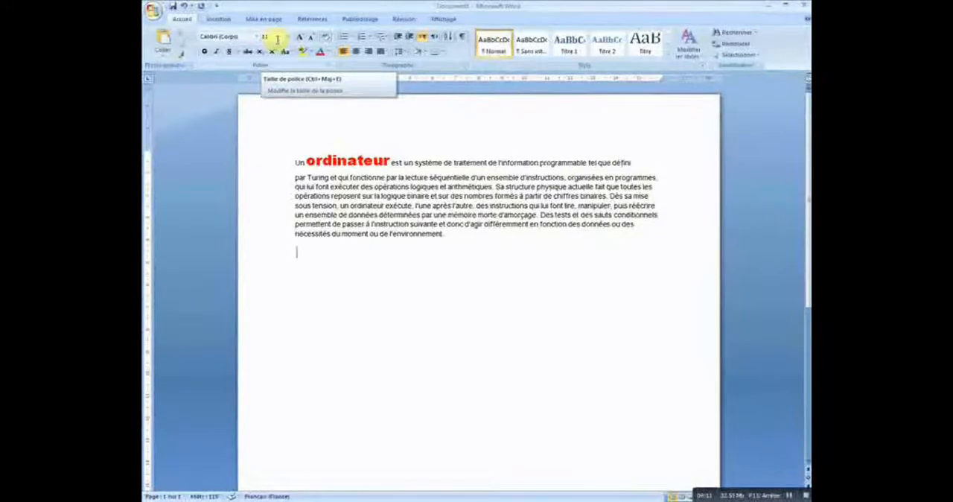
{"action": "left_click", "coordinate": [328, 55]}
{"action": "left_click", "coordinate": [319, 54]}
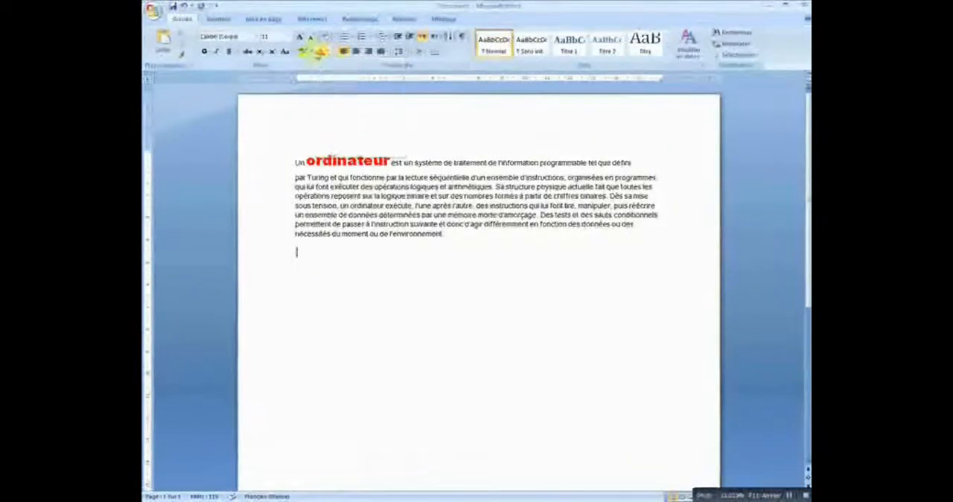
{"action": "left_click", "coordinate": [259, 36]}
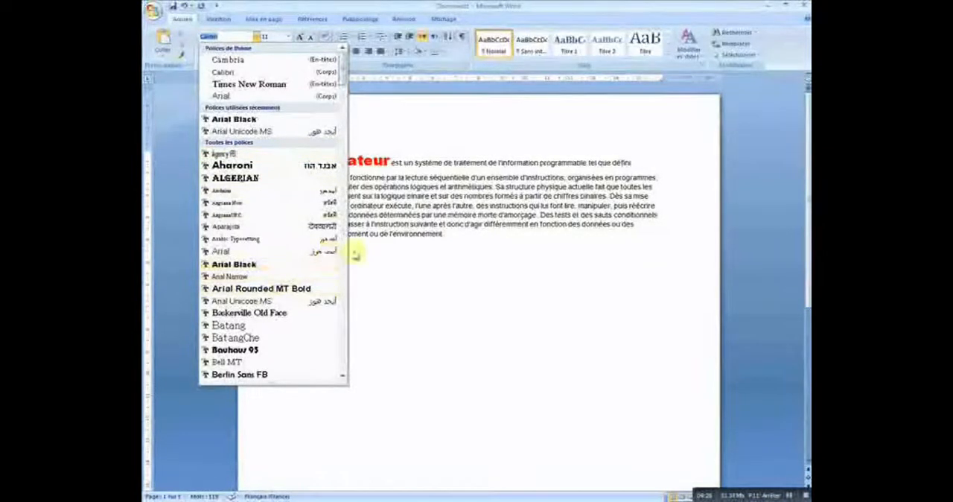
{"action": "left_click", "coordinate": [396, 262]}
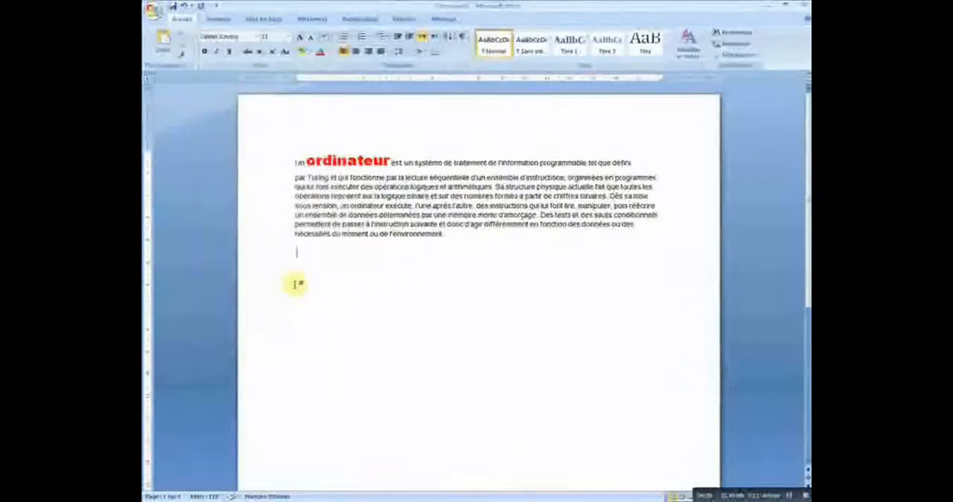